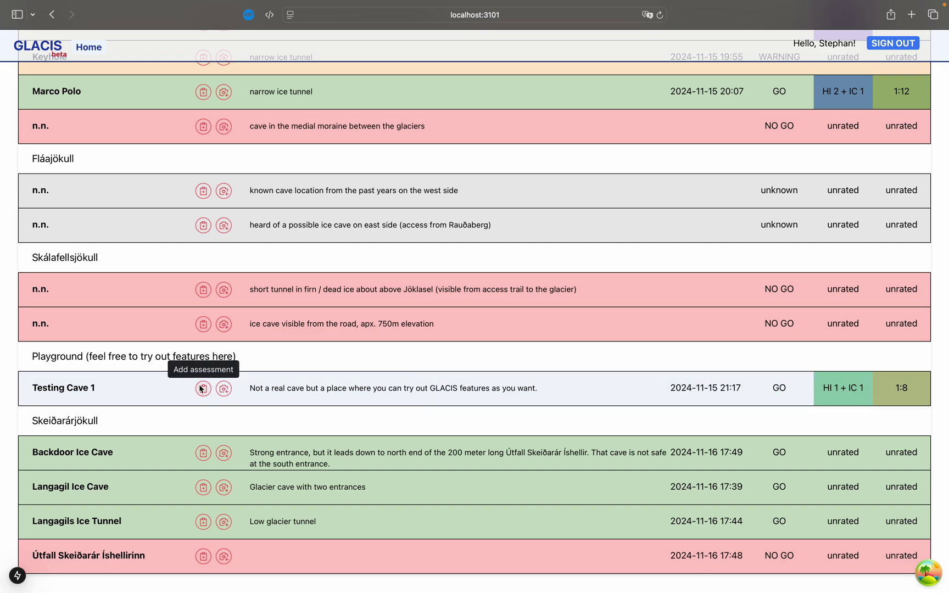
- Open Testing Cave 1's assessments and observations and start a new daily assessment for the cave
click(131, 383)
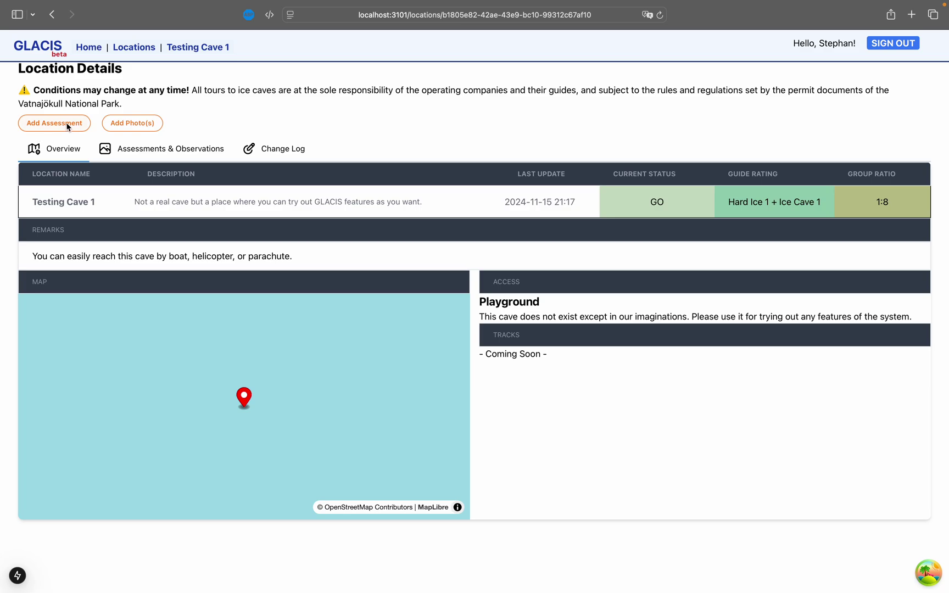
click(164, 154)
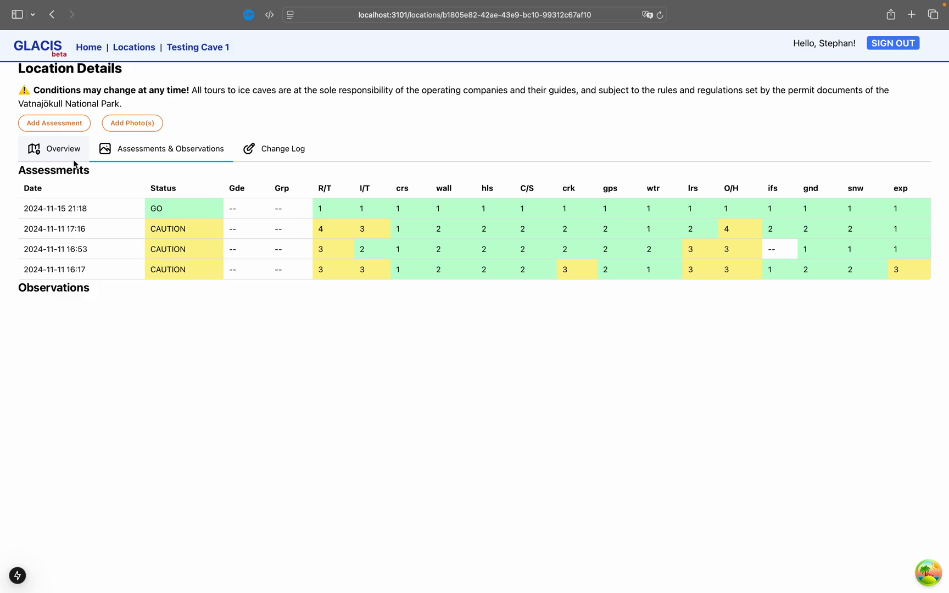
click(60, 127)
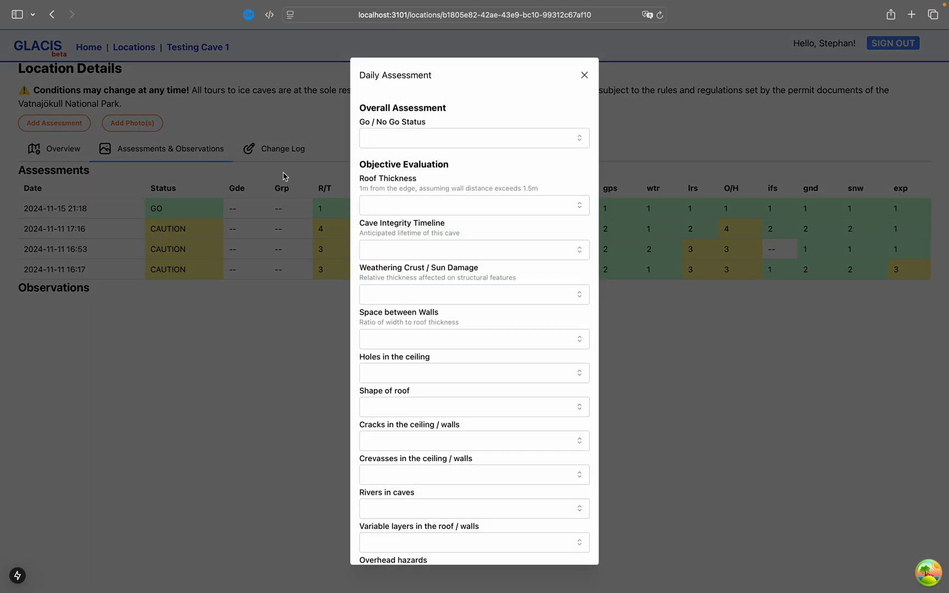
- Set the Go / No Go status to CAUTION and the roof thickness to Medium (100-200cm)
click(469, 138)
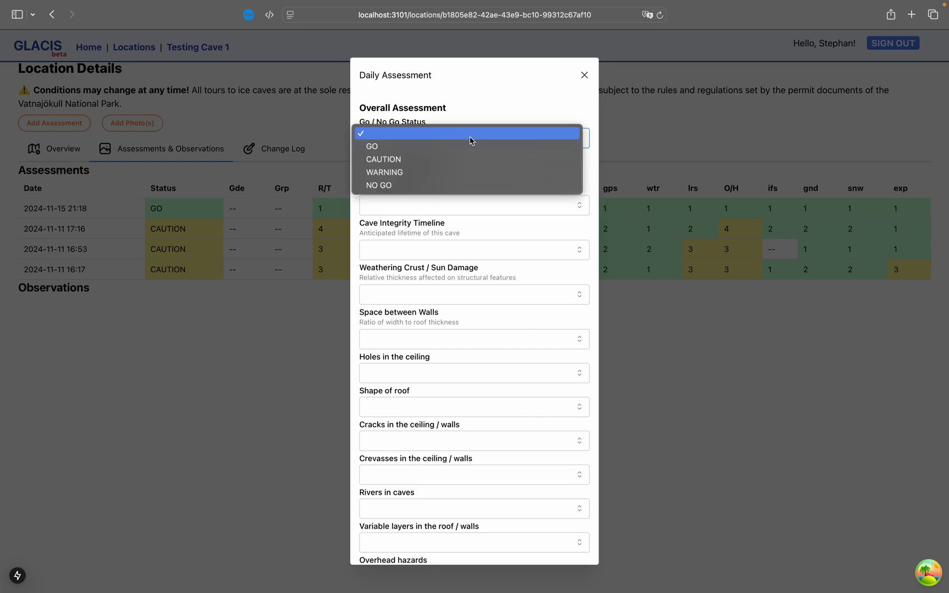
click(432, 161)
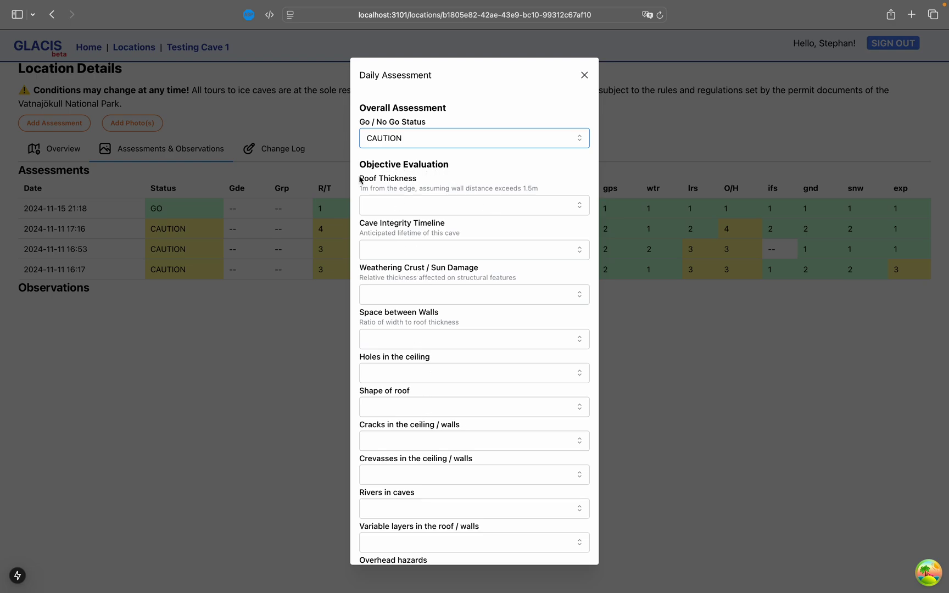
click(444, 203)
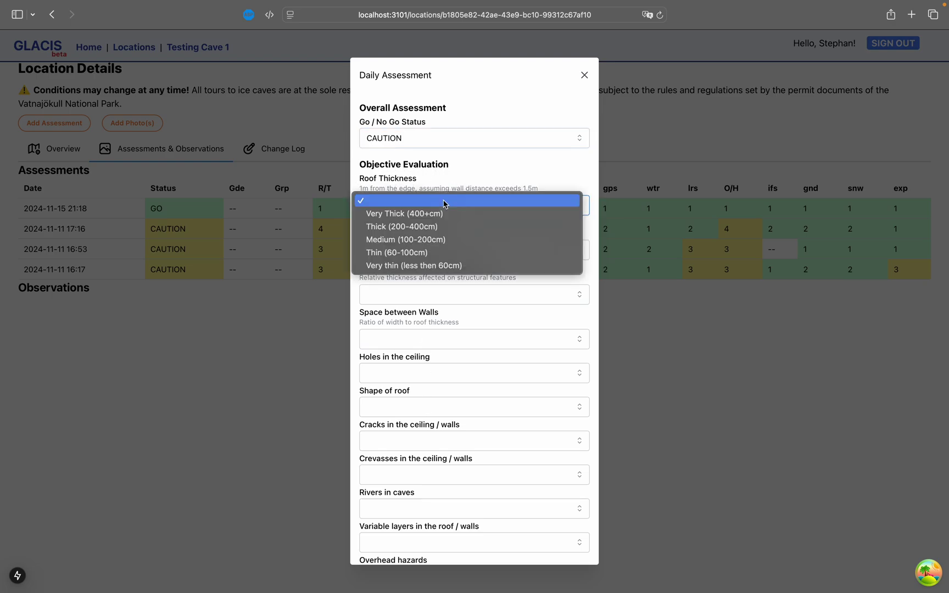
click(417, 239)
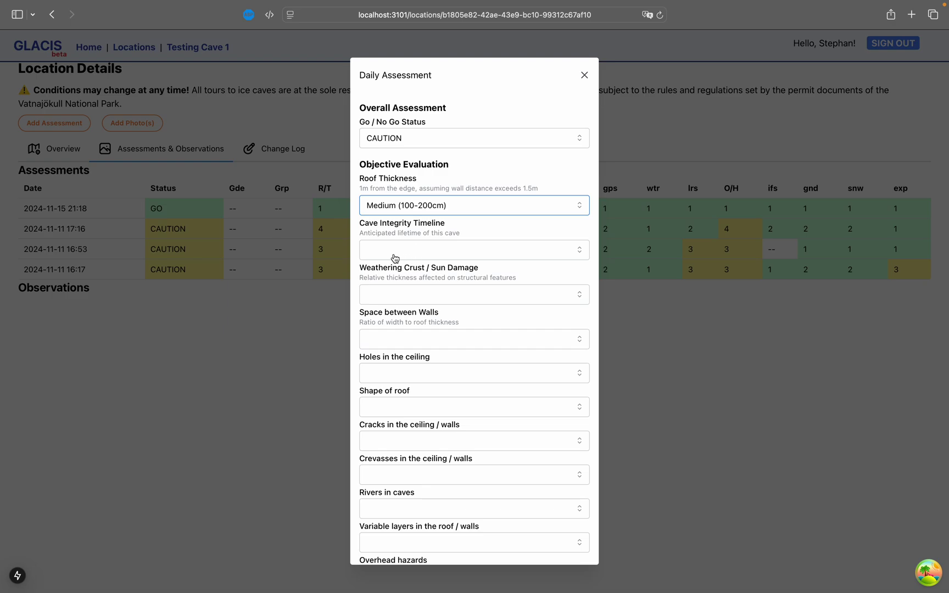
- Set the cave integrity timeline to Within 6 weeks and the weathering crust / sun damage to 0 - 5%
click(428, 253)
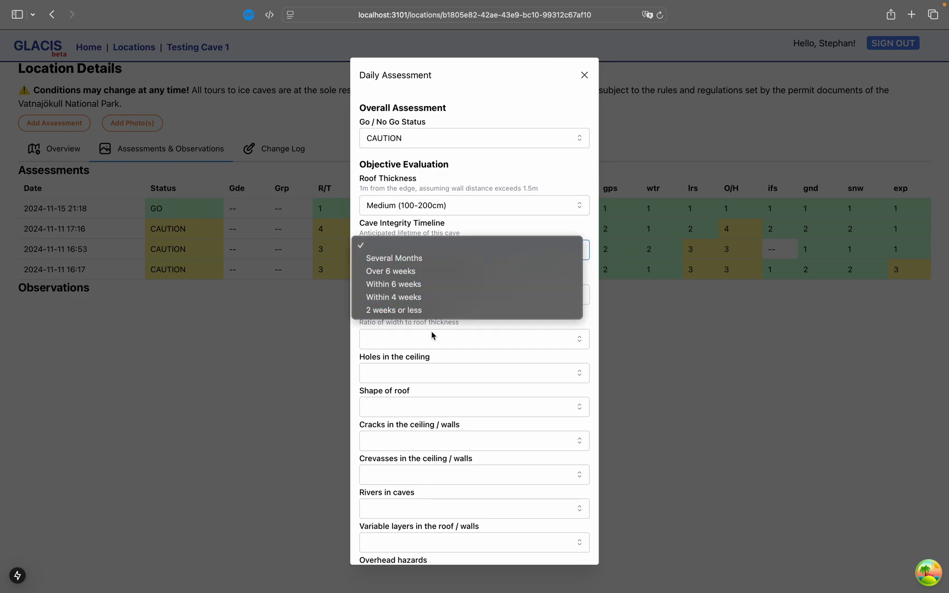
click(457, 250)
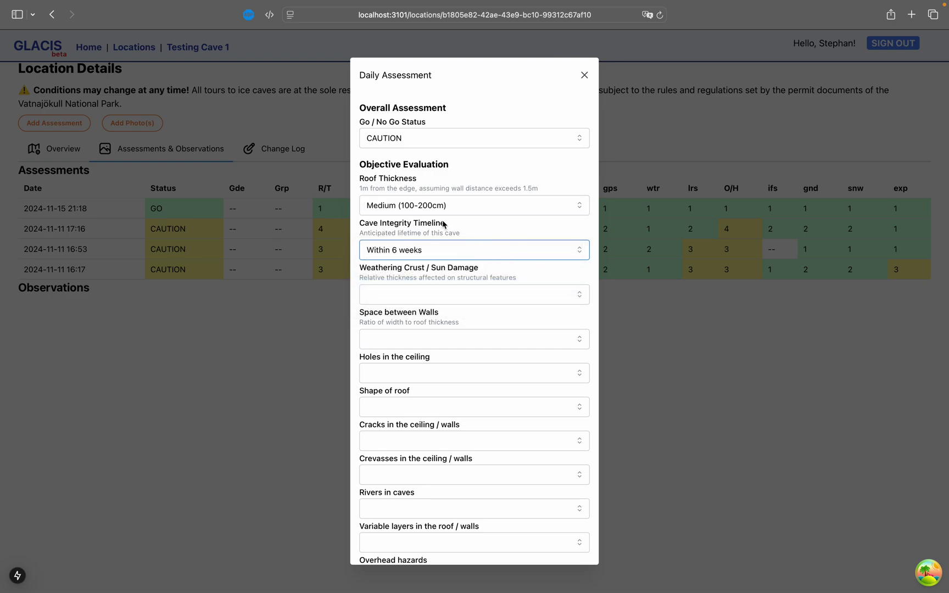
click(440, 295)
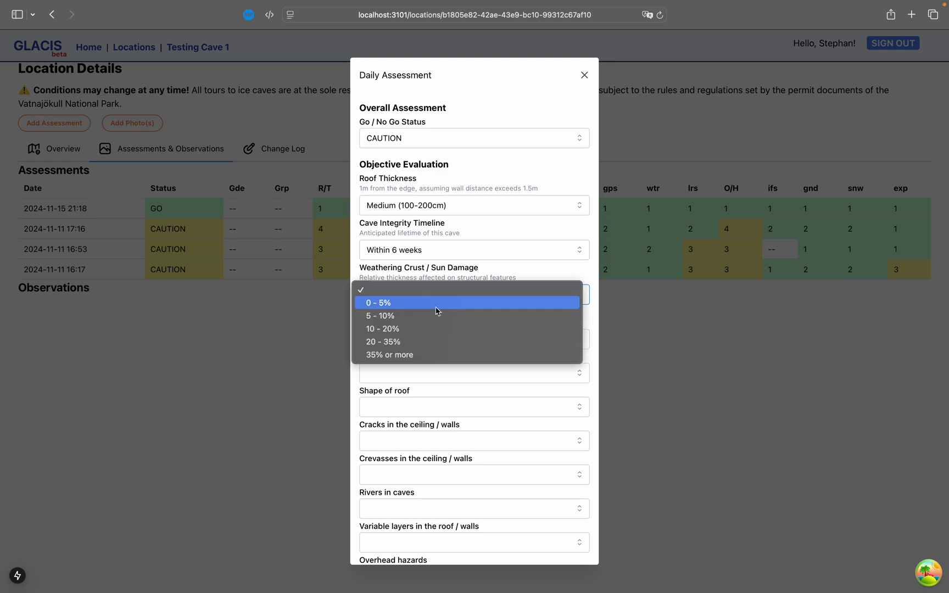
click(434, 305)
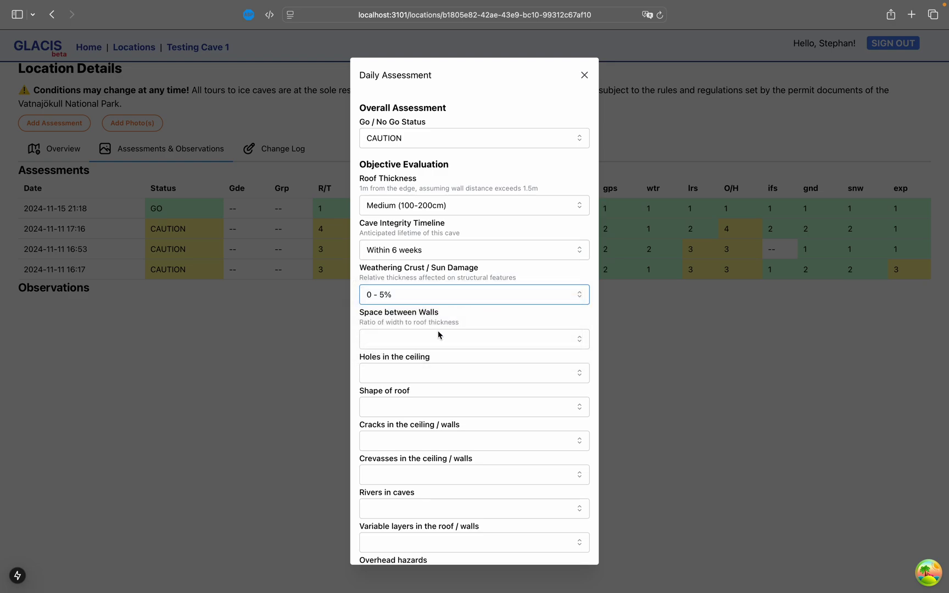
- Set the space between walls to Medium and the shape of roof to Mild arch
click(438, 334)
click(437, 360)
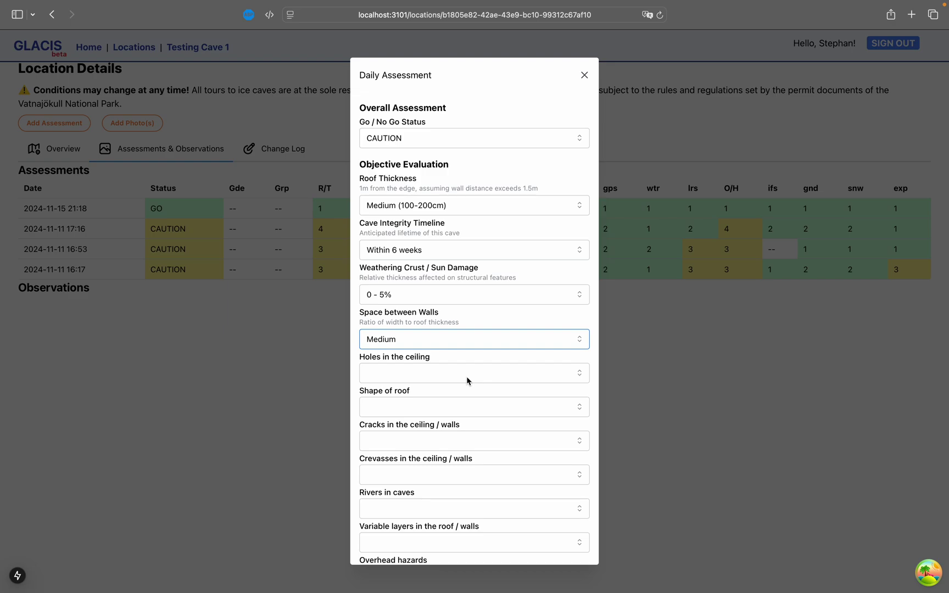
scroll(467, 380, down, 2)
scroll(415, 338, down, 4)
scroll(407, 279, down, 3)
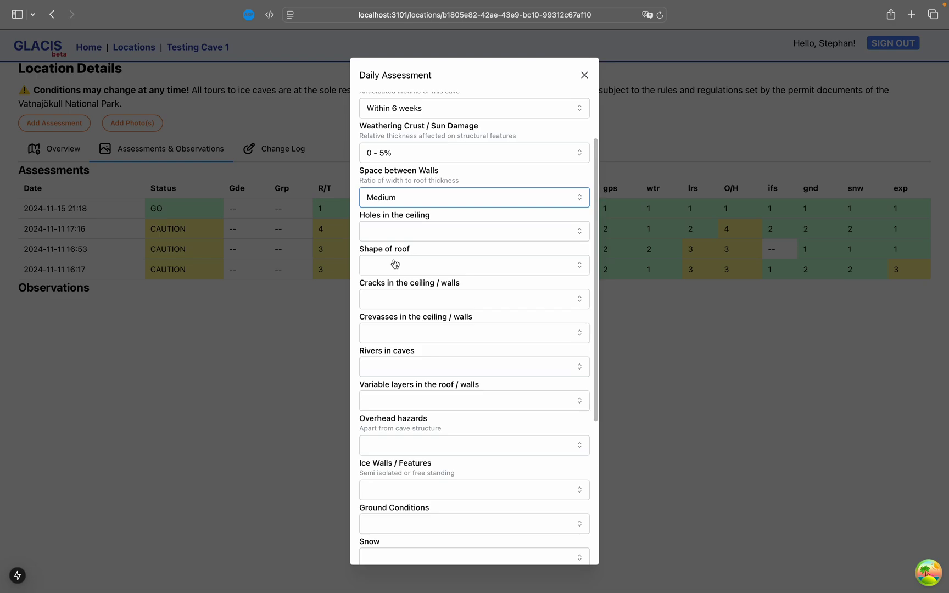
click(417, 268)
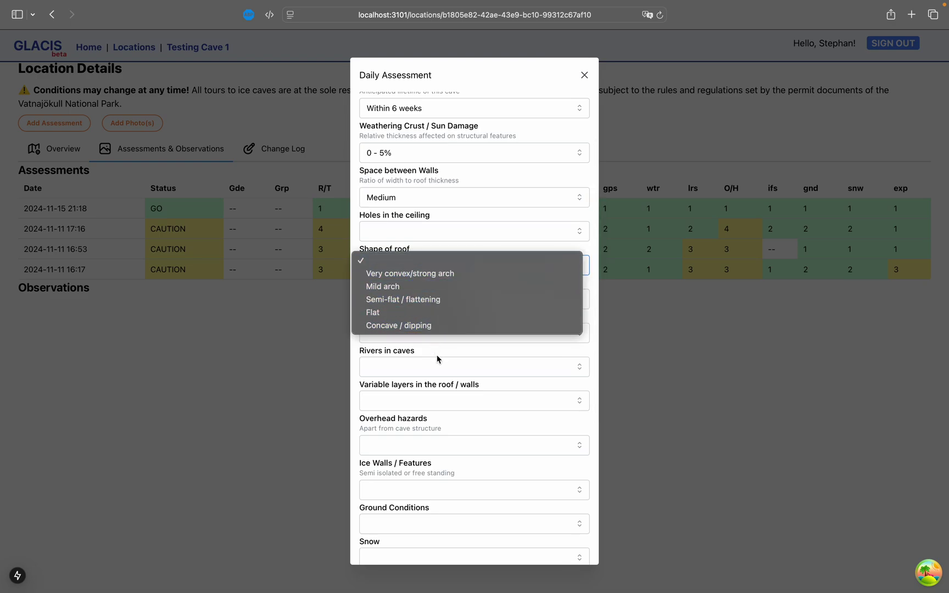
click(416, 285)
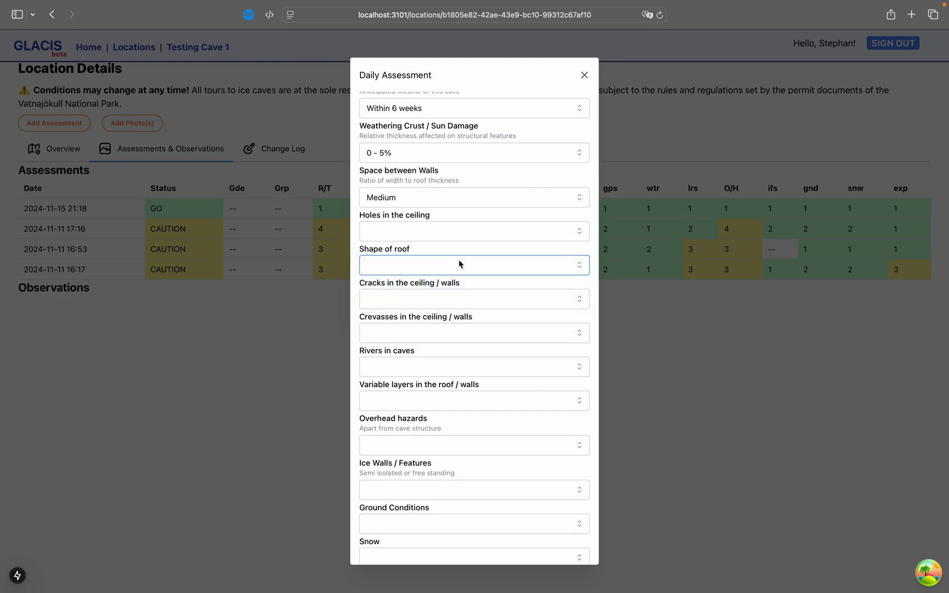
- Rate cracks in the ceiling / walls as Across roof / arch and crevasses in the ceiling / walls as None
click(440, 302)
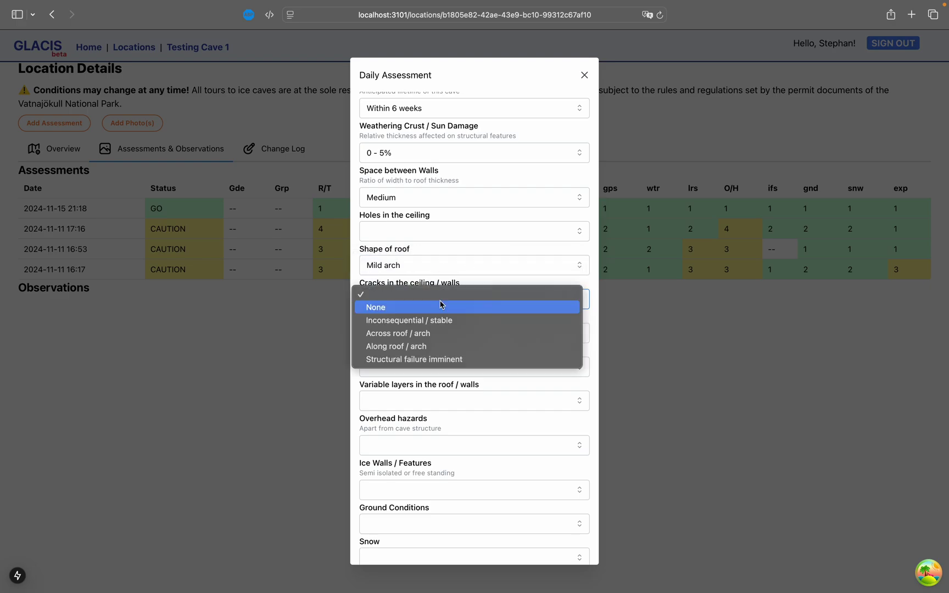
click(434, 332)
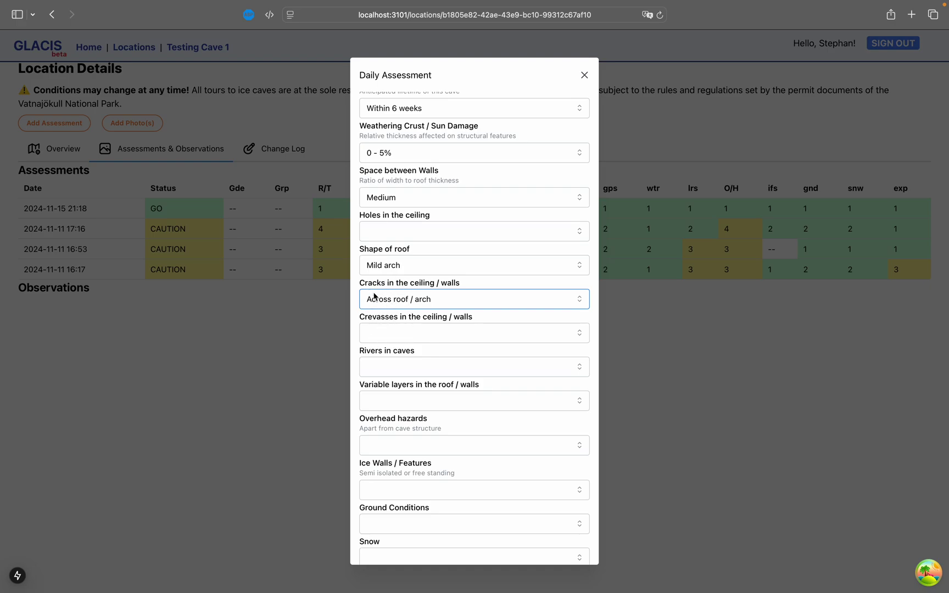
click(424, 339)
click(424, 340)
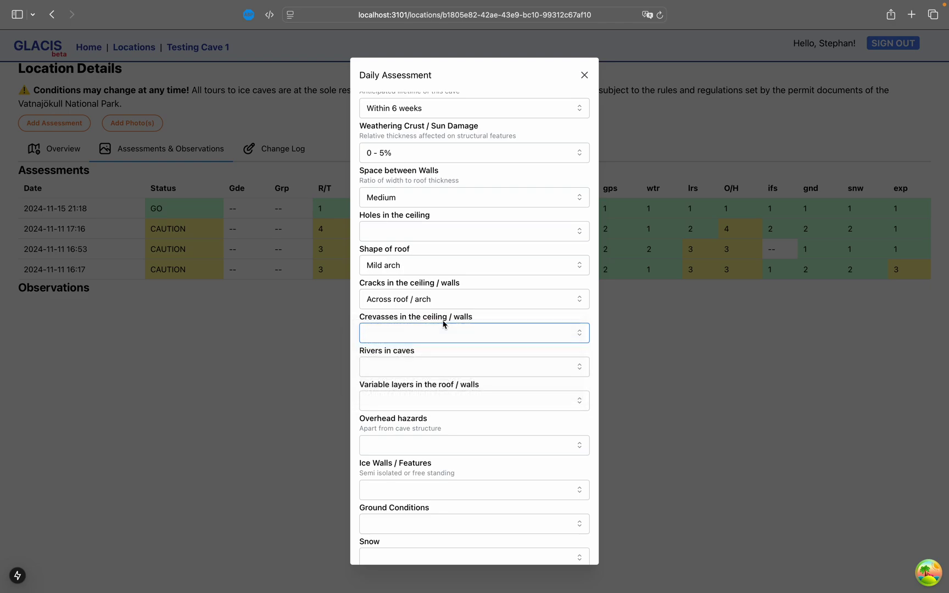
- Set rivers in caves to None / only when raining and variable layers in the roof / walls to Defined layers
click(447, 370)
click(446, 378)
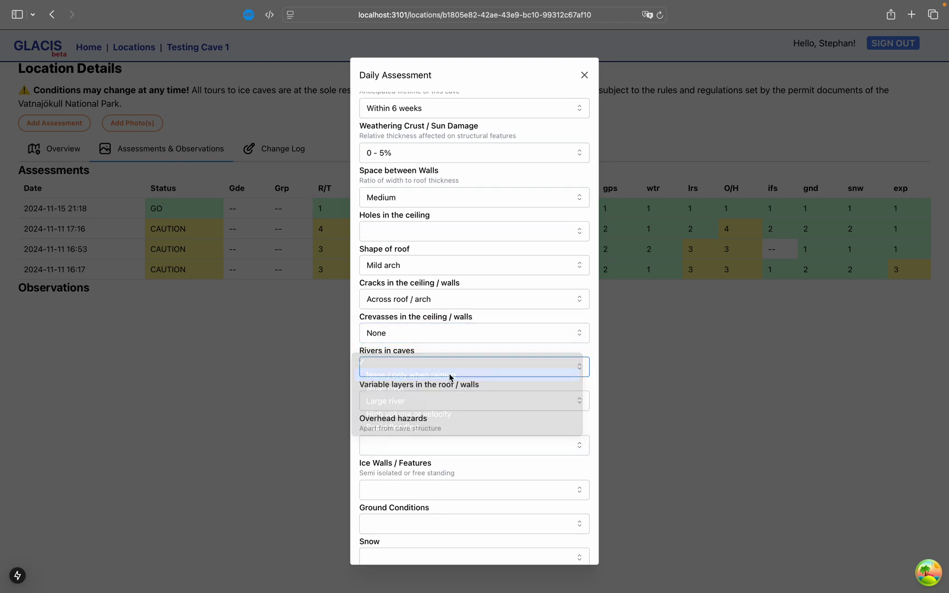
click(464, 405)
click(454, 422)
- Set overhead hazards to Crust, gravel and ground conditions to Small rocks, hard ice
scroll(453, 427, down, 3)
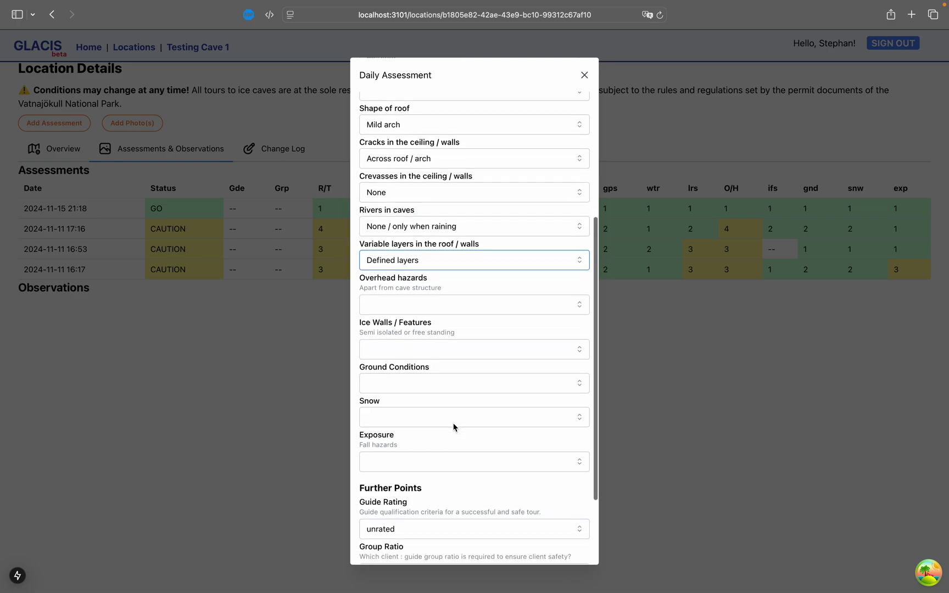
click(429, 307)
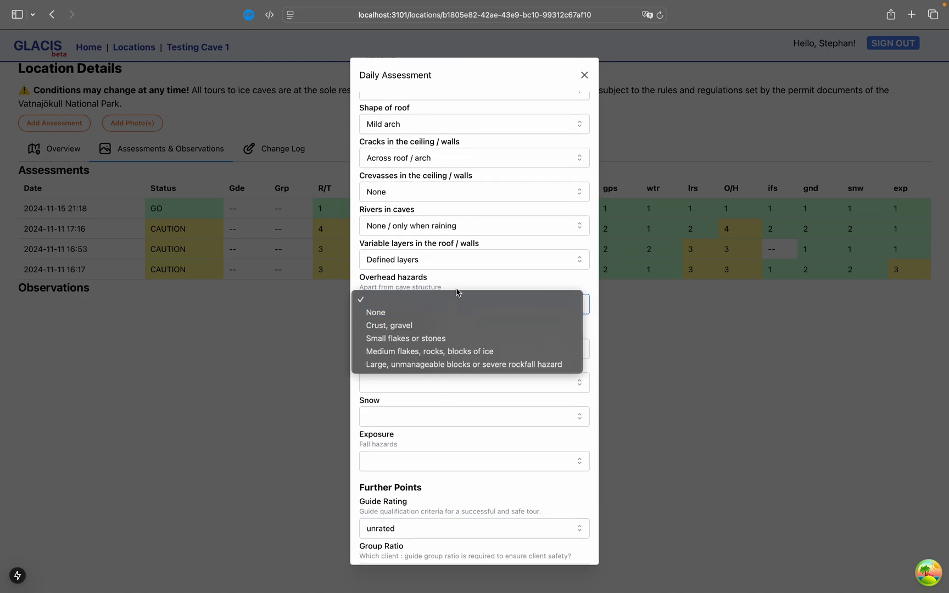
click(456, 325)
scroll(458, 314, down, 1)
scroll(458, 315, down, 2)
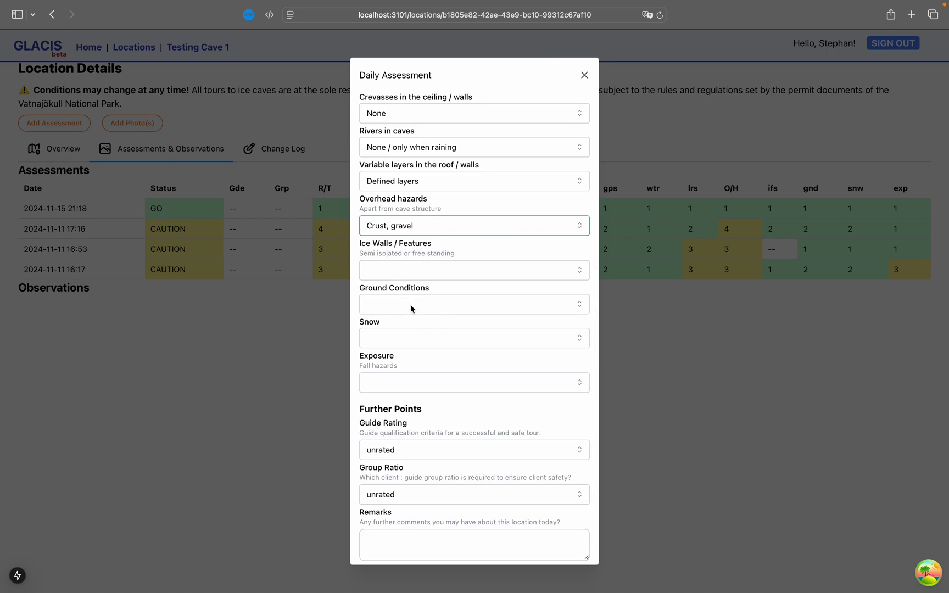
click(427, 306)
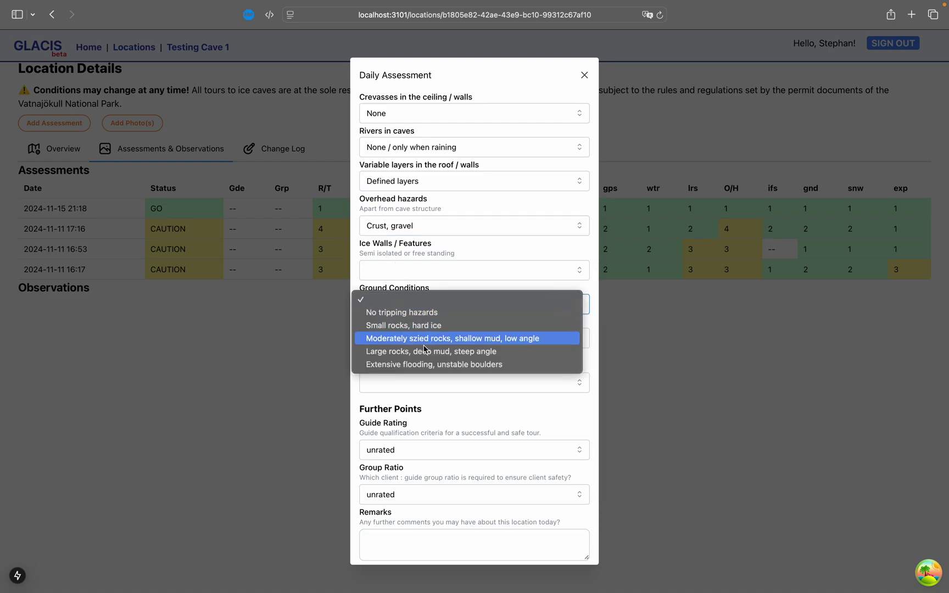
click(436, 330)
- Set snow to None and exposure to No fall lines
click(436, 334)
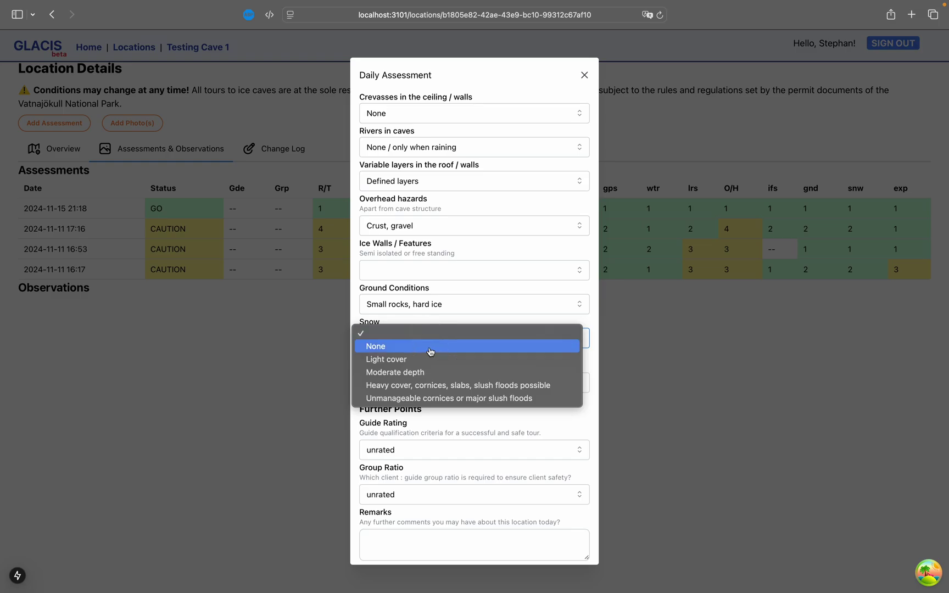
click(431, 345)
click(442, 380)
click(448, 391)
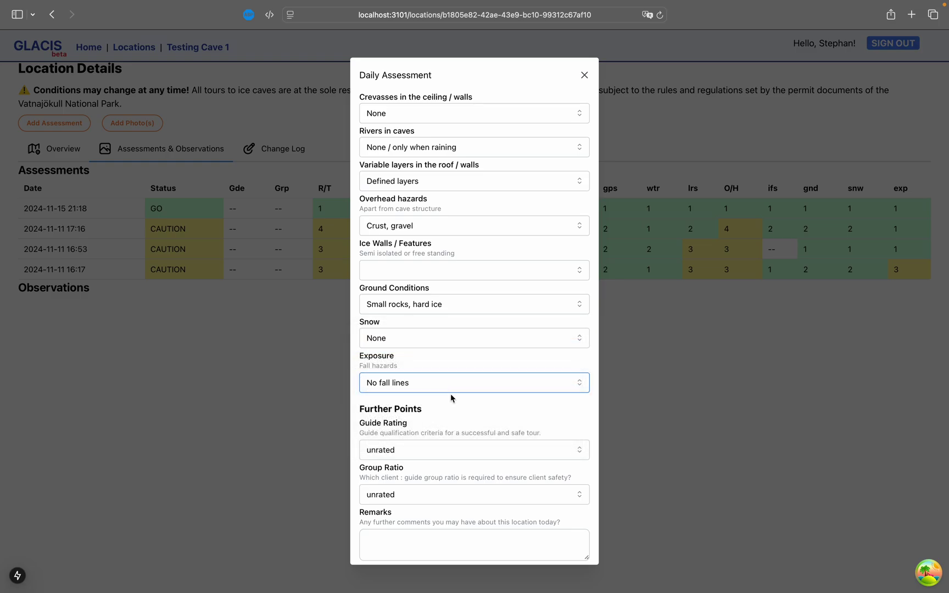
- Set the guide rating to Hard Ice 2 + Ice Cave 1 and the group ratio to 1:12
scroll(460, 316, up, 10)
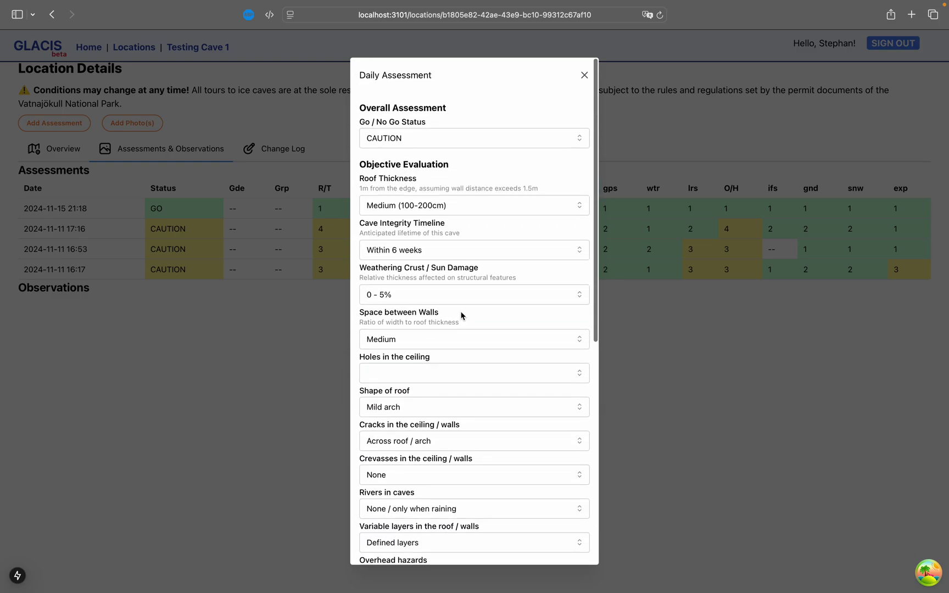
scroll(431, 409, down, 10)
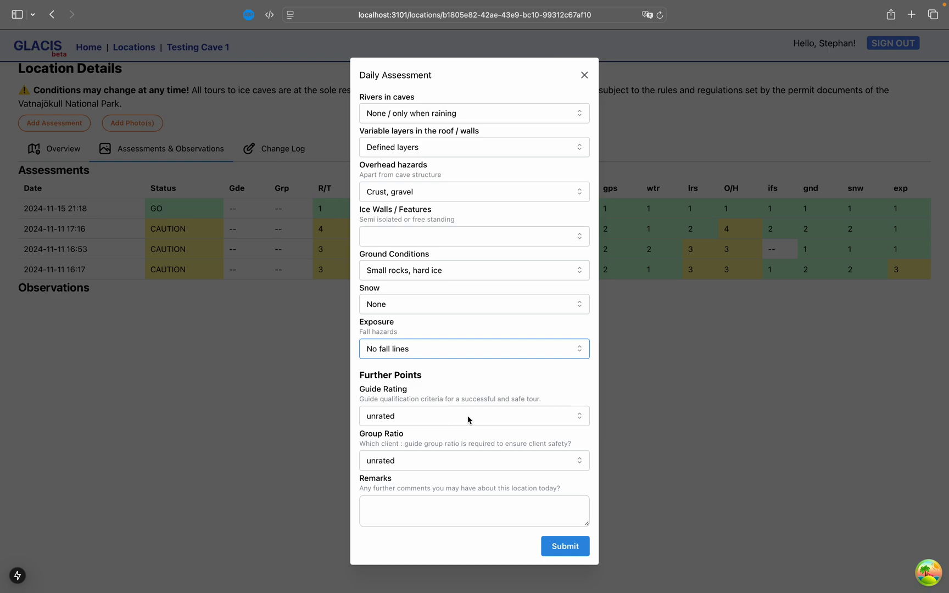
click(434, 418)
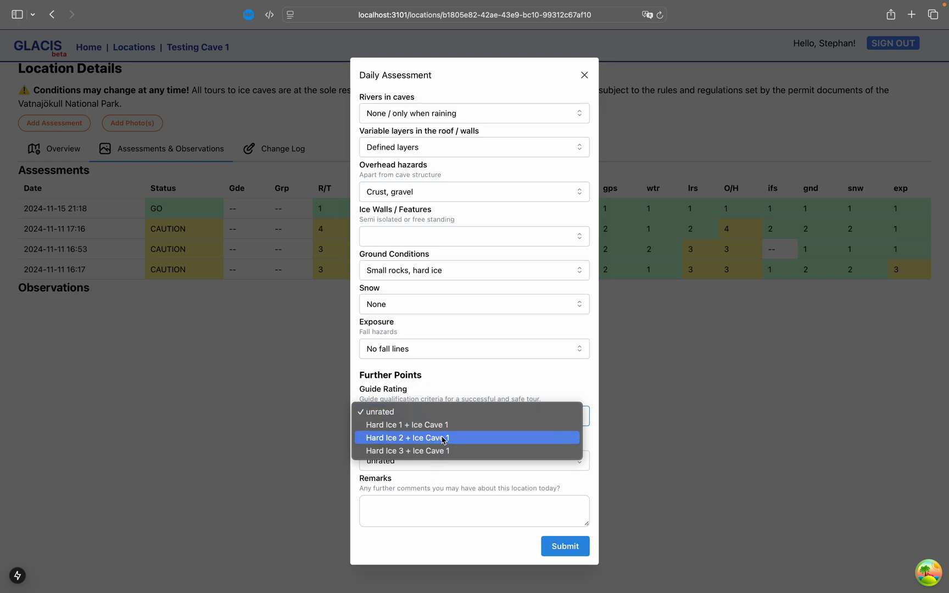
click(441, 441)
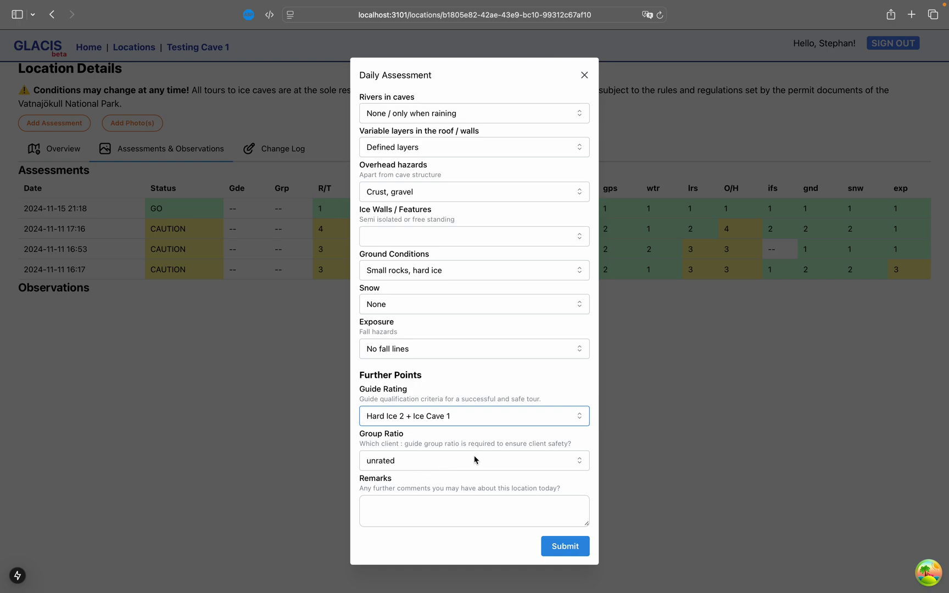
click(509, 460)
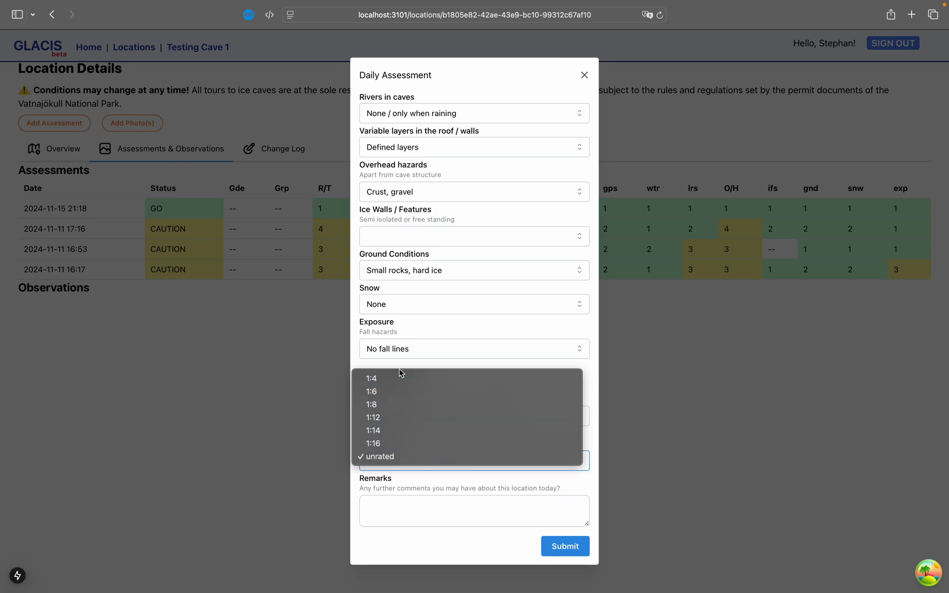
click(418, 417)
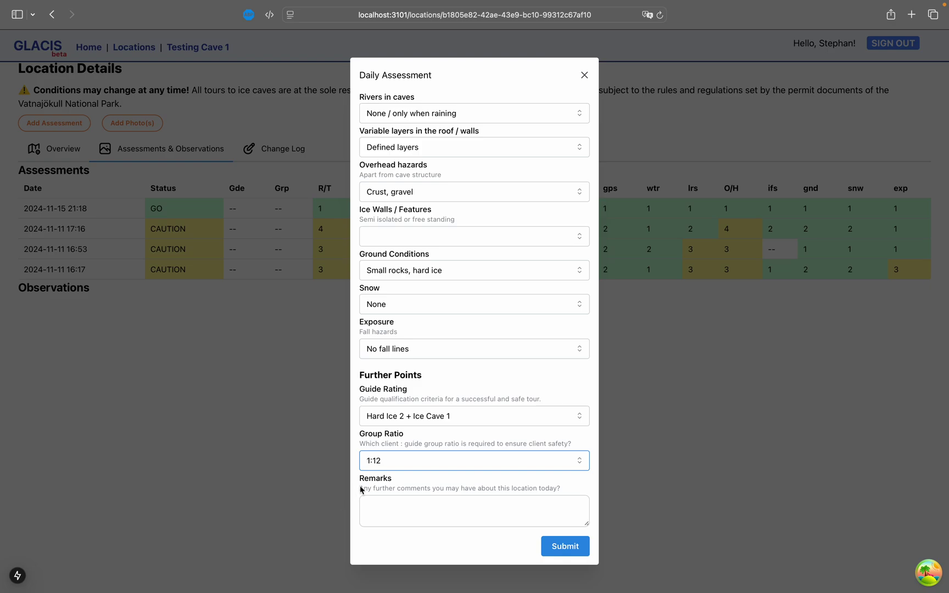
- Enter the remark "The steps down the moulin need to be remade, and the V threads have almost melted out." and submit the assessment
click(433, 509)
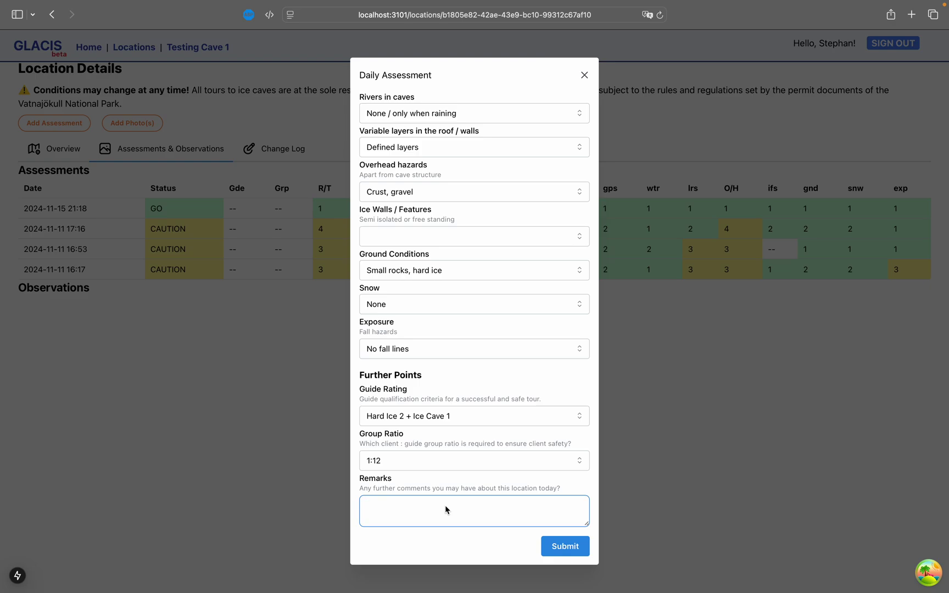
text(The steps down the moulin are)
key(BackSpace)
key(BackSpace)
key(BackSpace)
text(need to be )
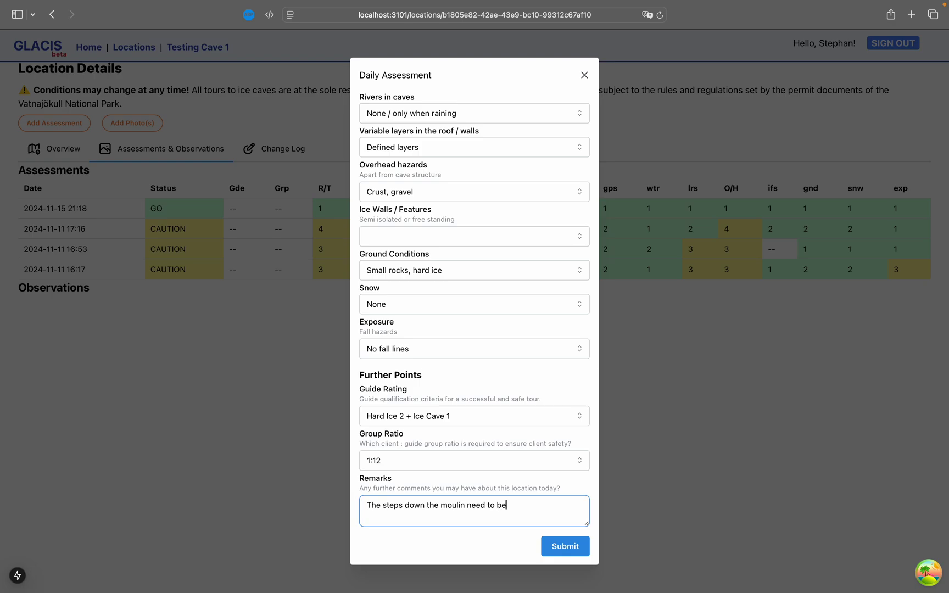
text(remade, and the V threads hvav)
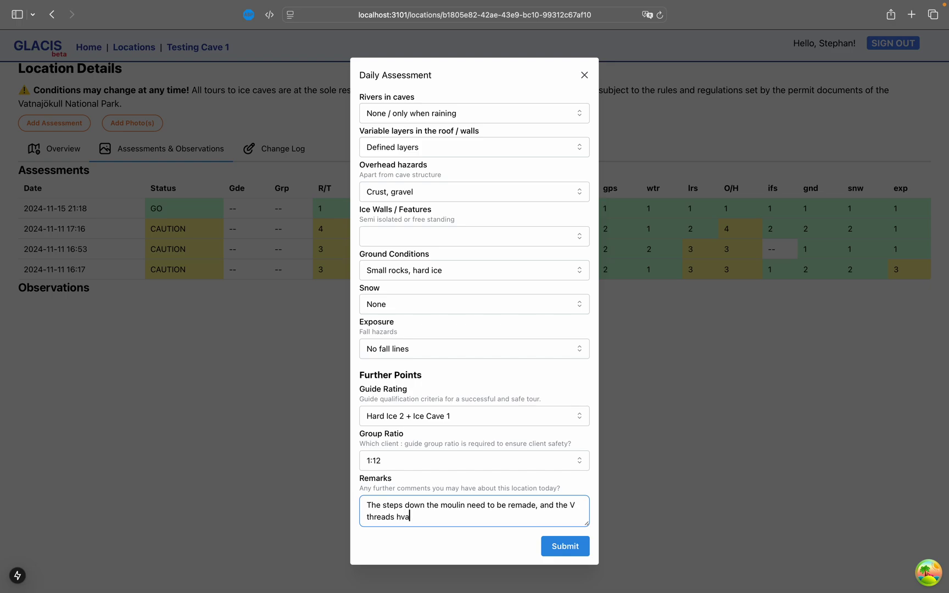
key(BackSpace)
key(BackSpace)
key(BackSpace)
text(ave almost melted out.)
click(564, 549)
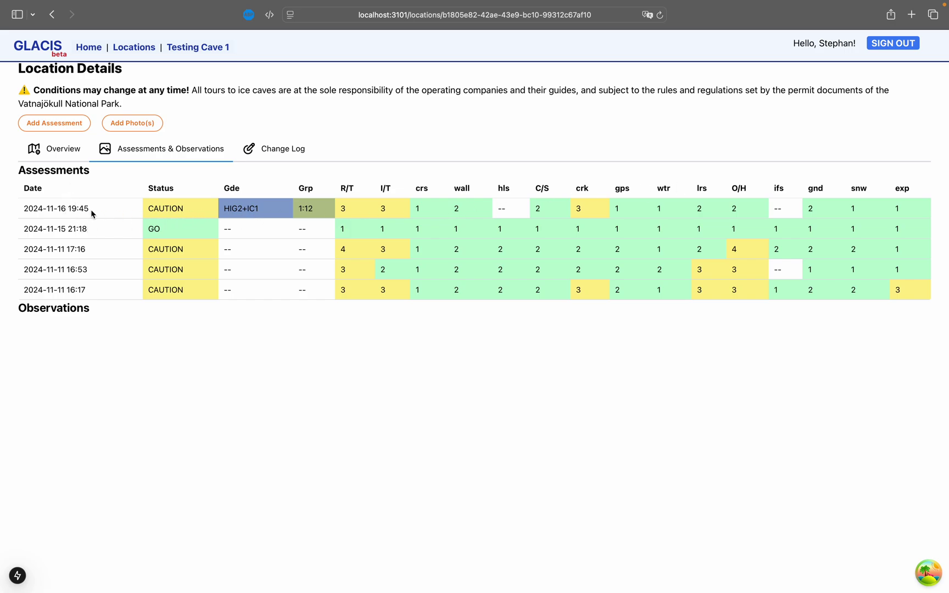
- Expand the newest entry in the assessments table to review its remark and individual ratings
click(110, 209)
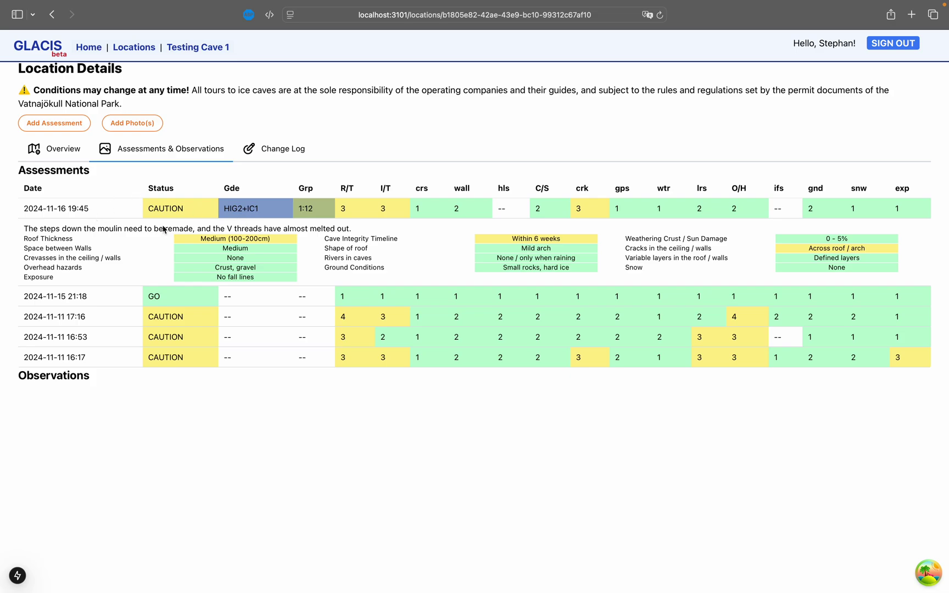
click(112, 208)
click(113, 208)
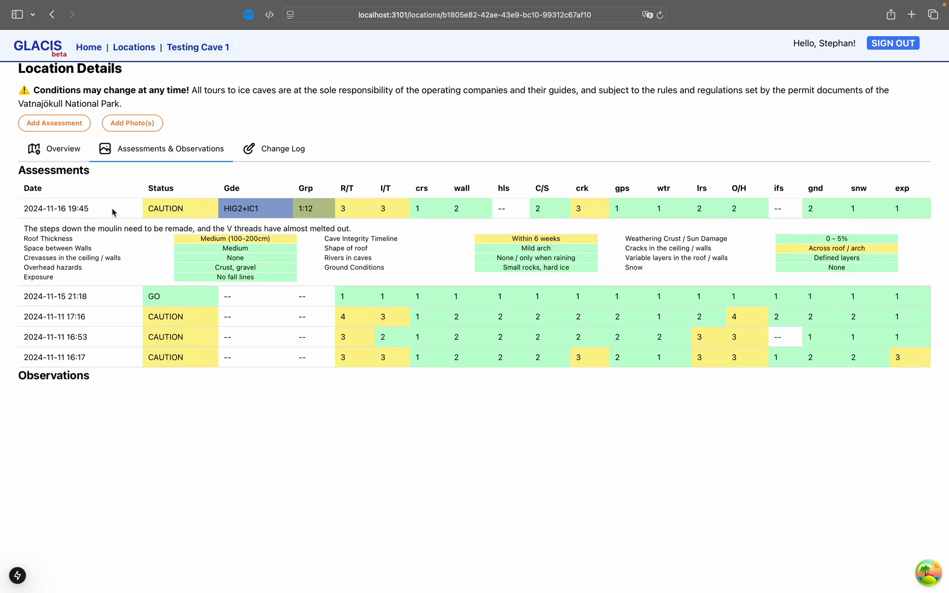